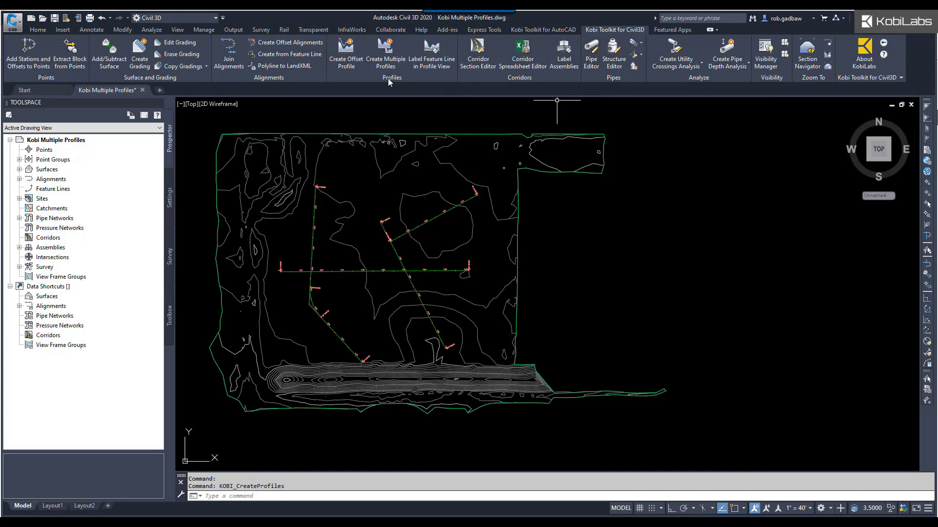
# Launch Create Multiple Profiles from the Kobi Toolkit and shift its dialog slightly right
pyautogui.click(387, 53)
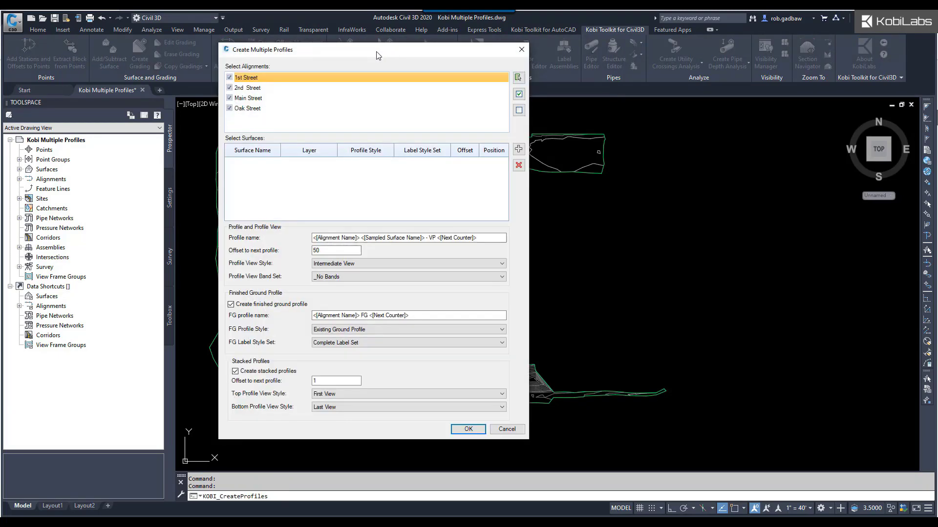
pyautogui.moveTo(376, 55); pyautogui.dragTo(384, 55)
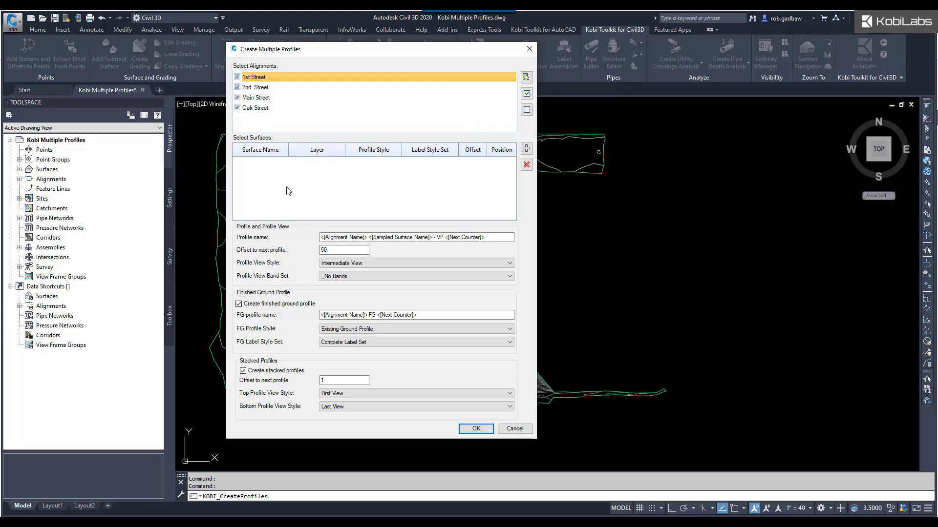
# Add three XG surface rows to the surface list
pyautogui.click(525, 149)
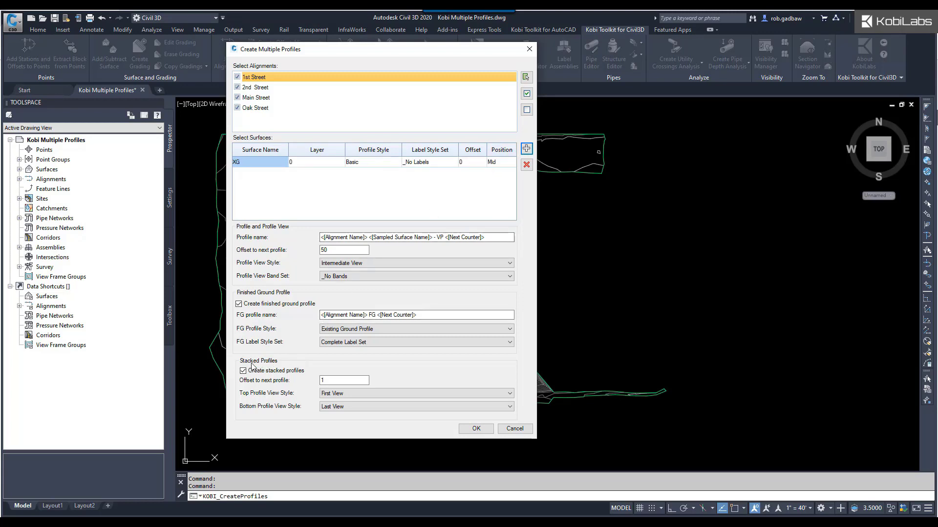
pyautogui.click(527, 149)
pyautogui.click(527, 149)
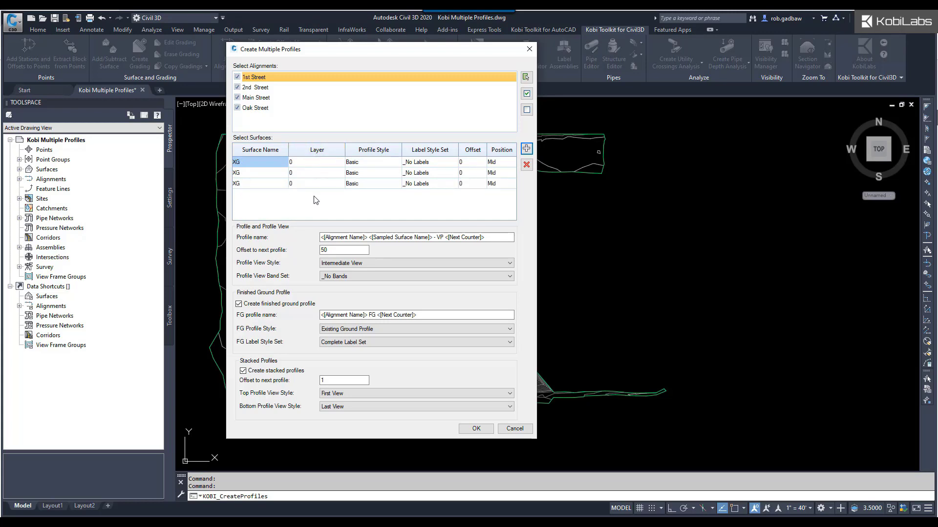
# Style the rows Left Sample, Existing Ground and Right Sample Profile; give row one offset -10
pyautogui.click(386, 163)
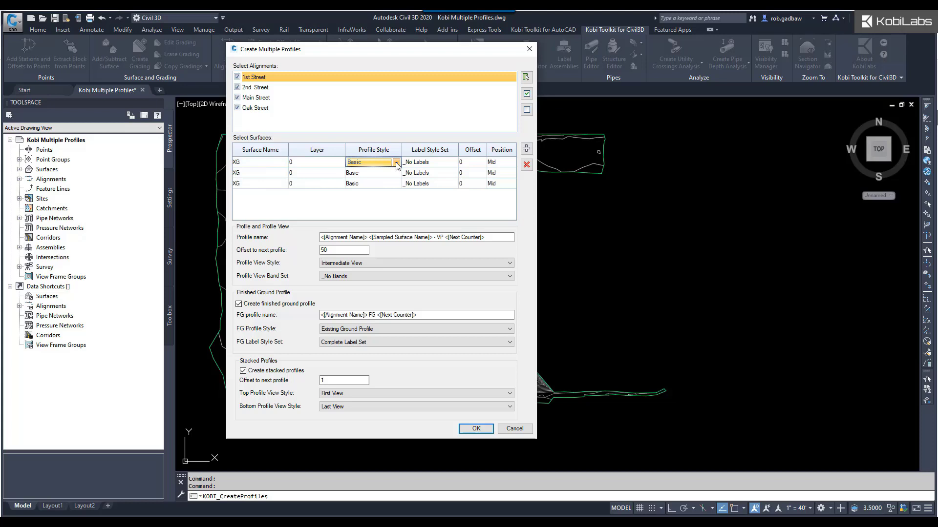
pyautogui.click(397, 164)
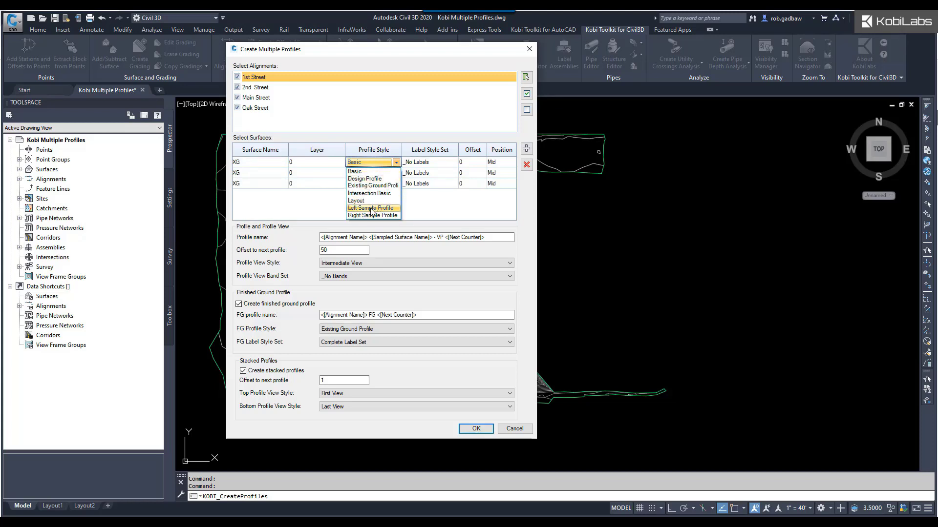
pyautogui.click(373, 209)
pyautogui.click(370, 175)
pyautogui.click(396, 174)
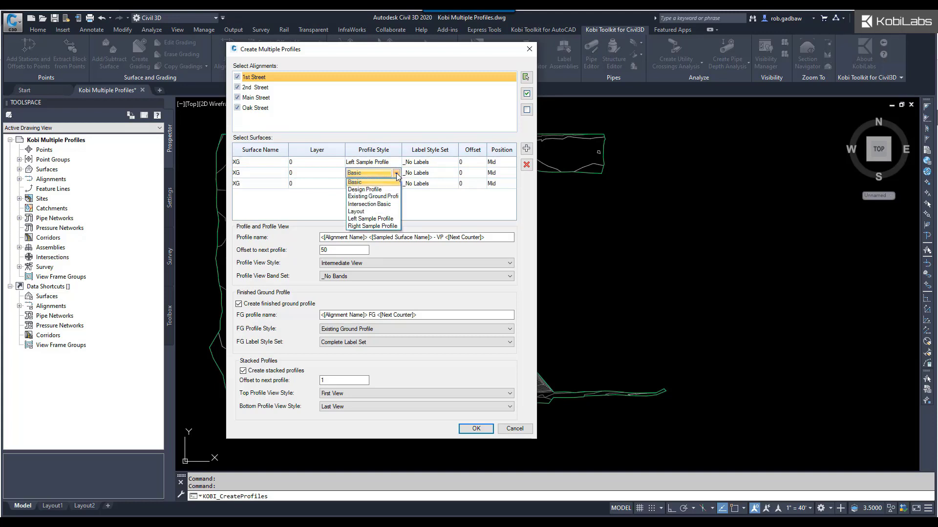
pyautogui.click(366, 197)
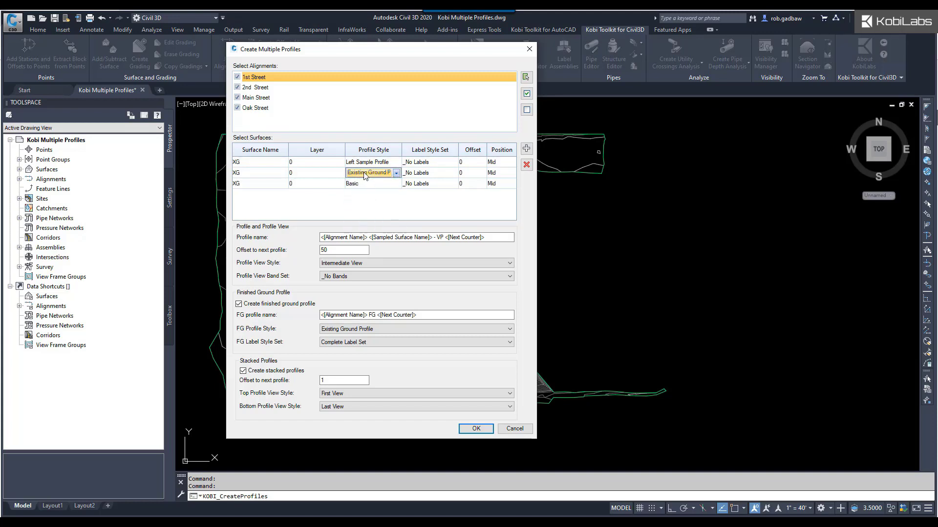
pyautogui.click(397, 185)
pyautogui.click(396, 184)
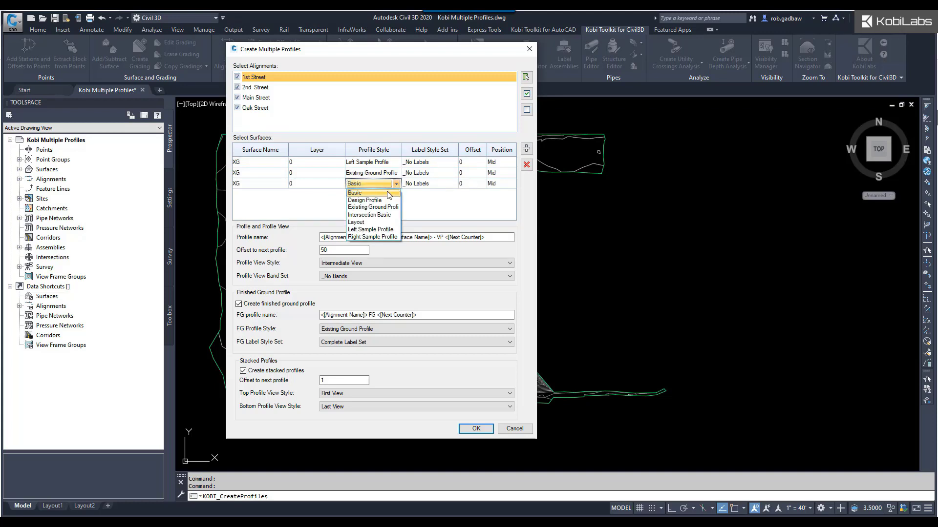
pyautogui.click(374, 239)
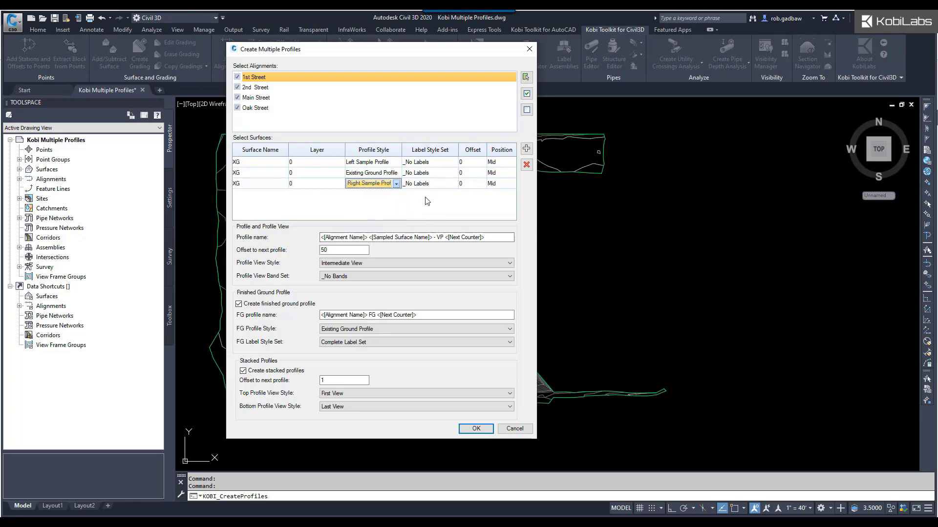
pyautogui.click(471, 162)
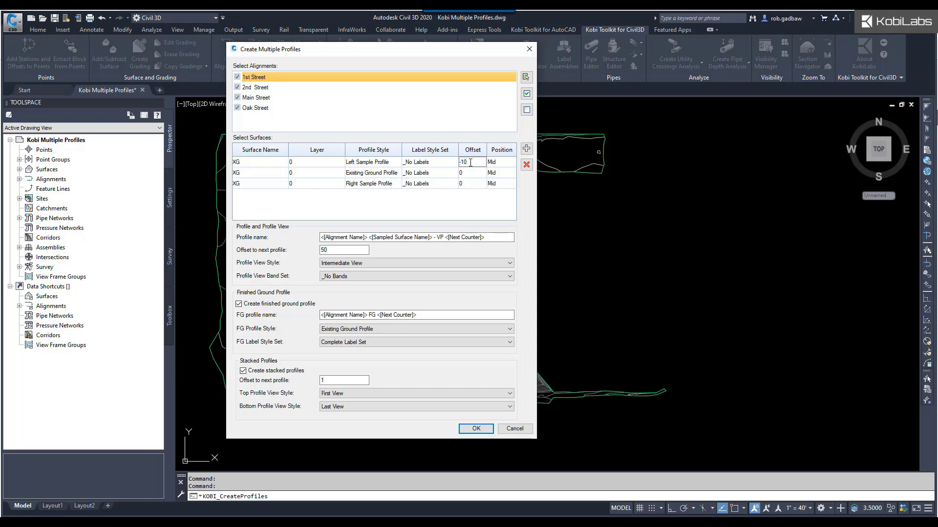
# Give row three offset 10, and set positions Top for row one and Bottom for row three
pyautogui.click(471, 184)
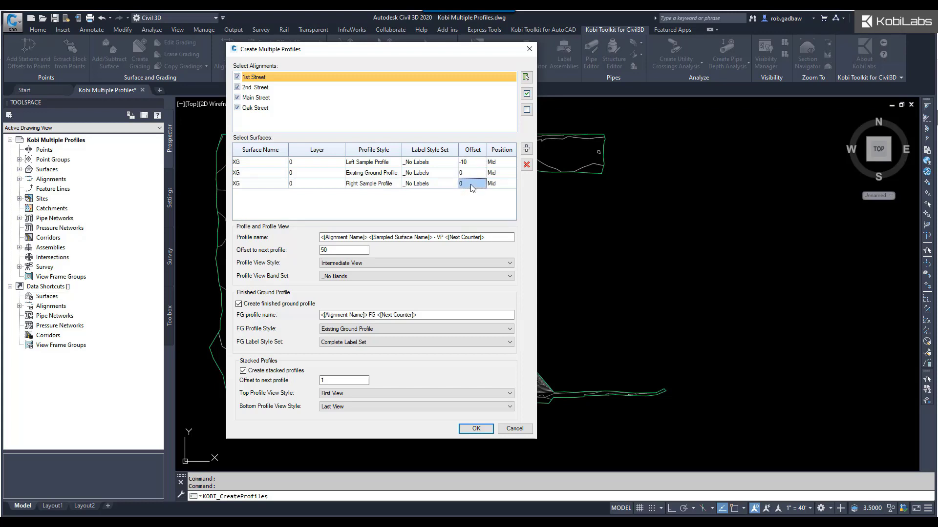
pyautogui.write('1')
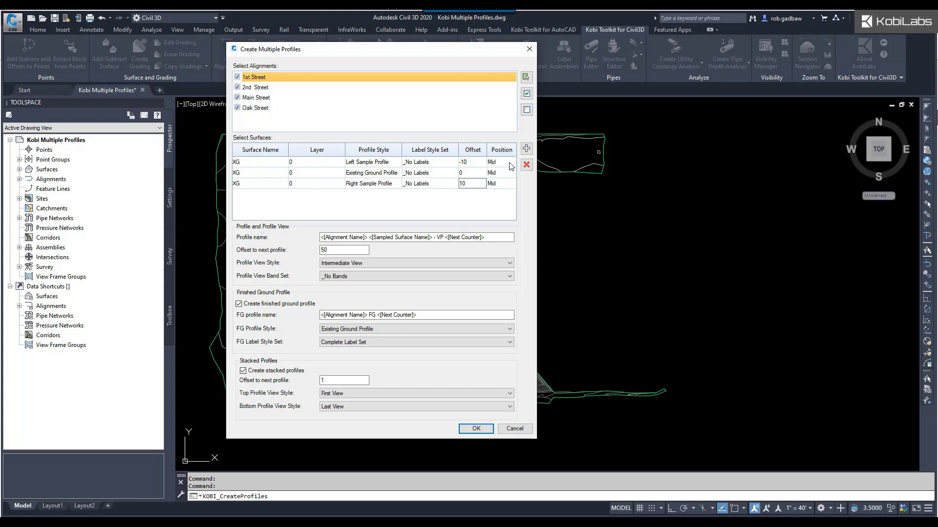
pyautogui.click(505, 162)
pyautogui.click(511, 162)
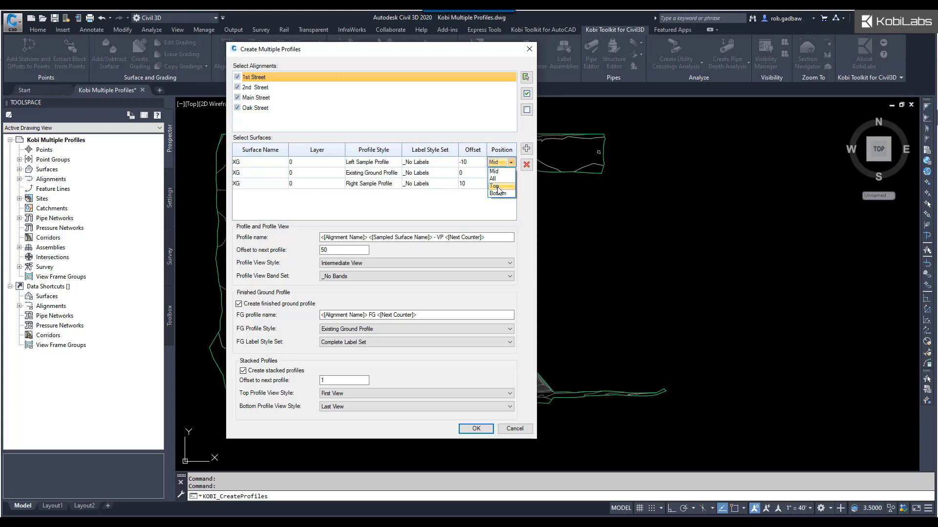
pyautogui.click(498, 187)
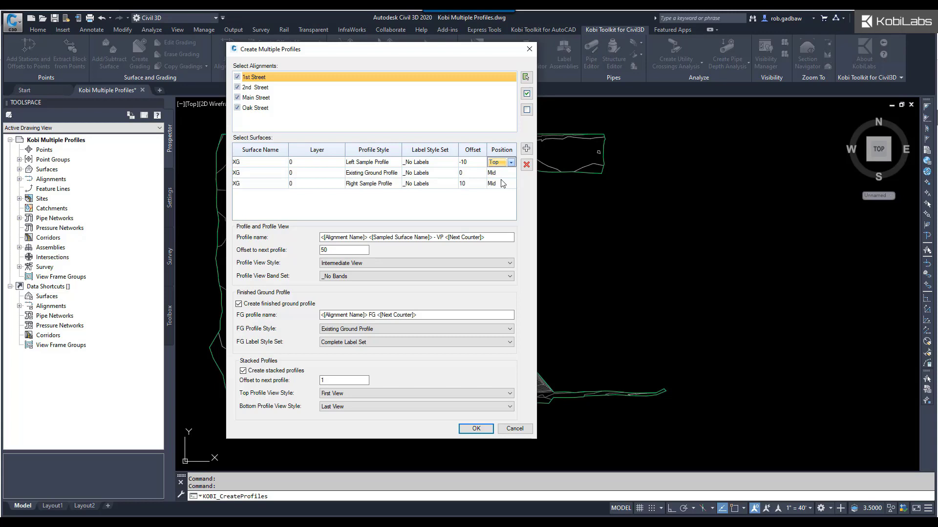
pyautogui.click(504, 184)
pyautogui.click(511, 184)
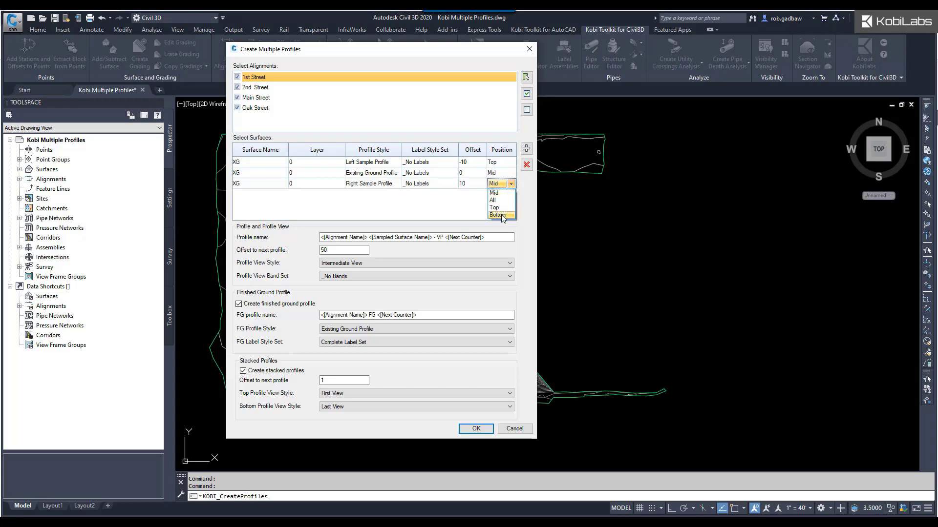
pyautogui.click(498, 214)
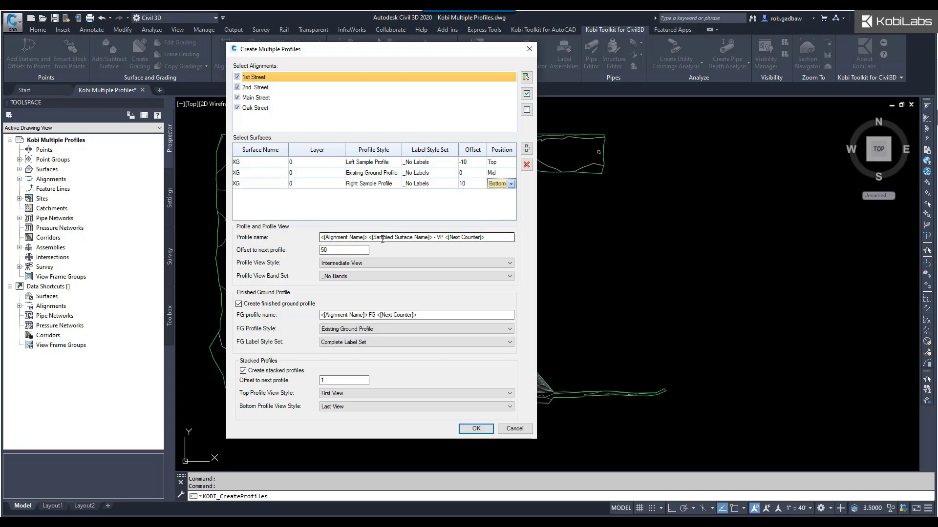
pyautogui.click(431, 238)
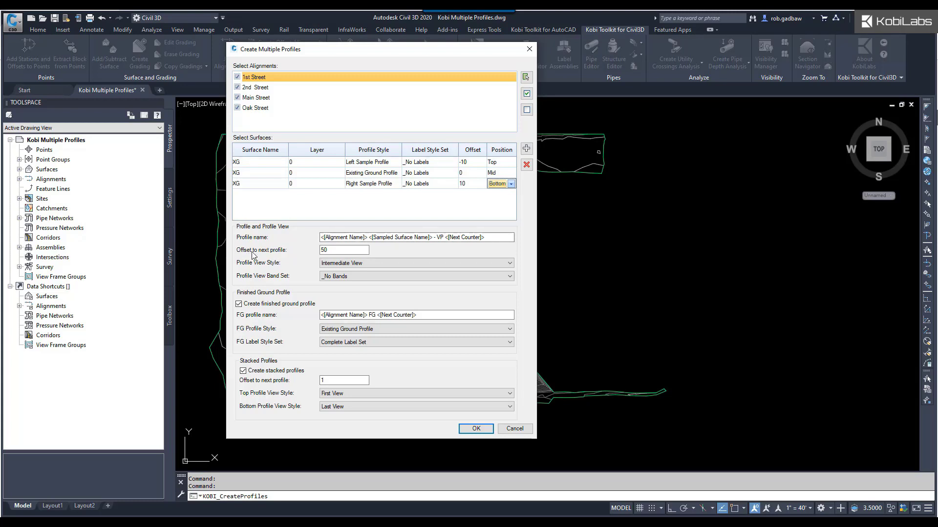
pyautogui.press('Tab')
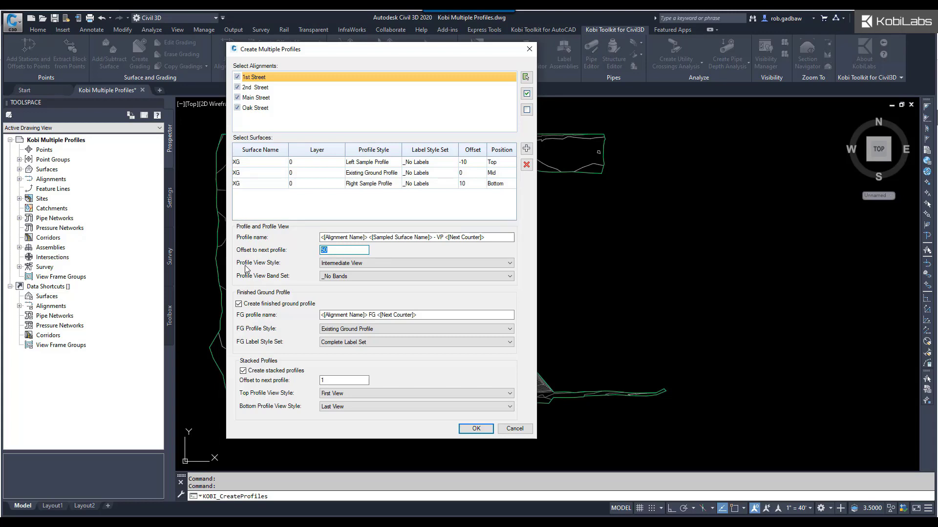
pyautogui.click(358, 265)
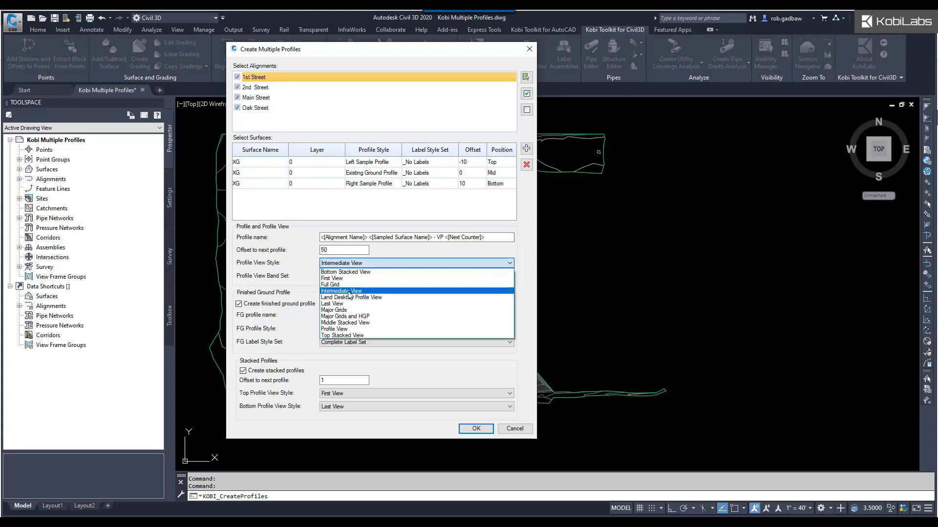
pyautogui.click(349, 291)
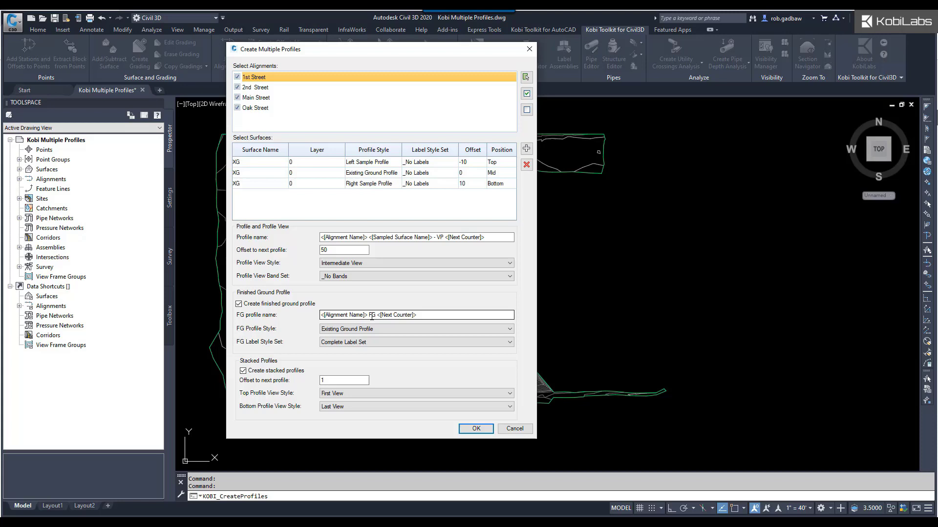
# Strip the alignment name from the FG profile name, style it Design Profile, and set stacked offset to 1
pyautogui.moveTo(369, 315); pyautogui.dragTo(320, 315)
pyautogui.press('Delete')
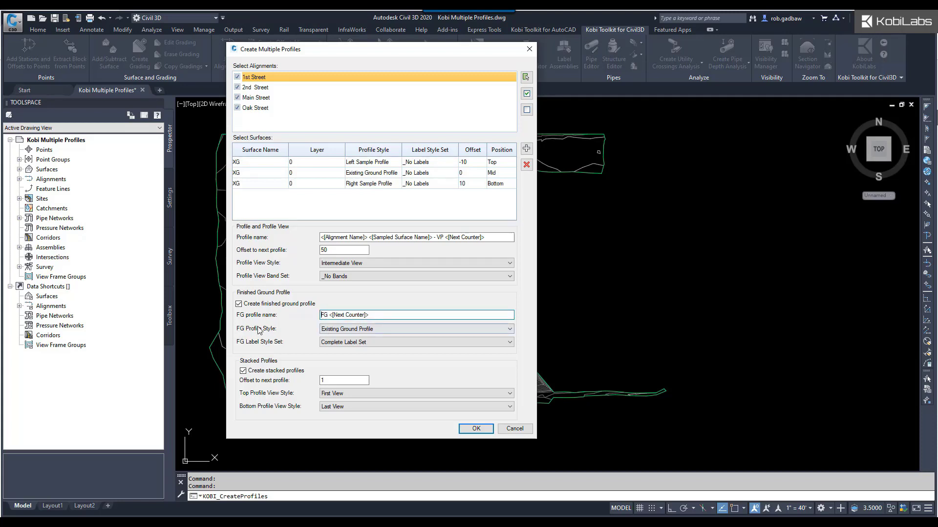
pyautogui.click(386, 331)
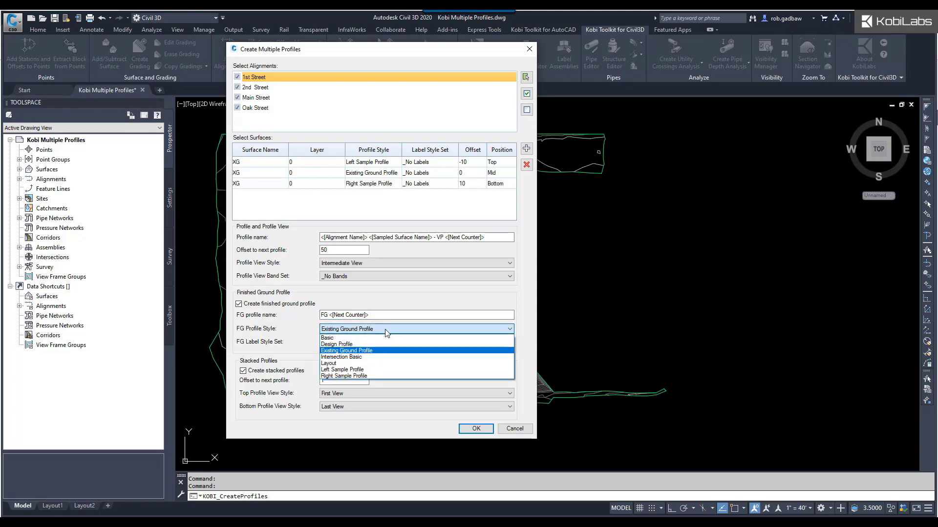
pyautogui.click(343, 345)
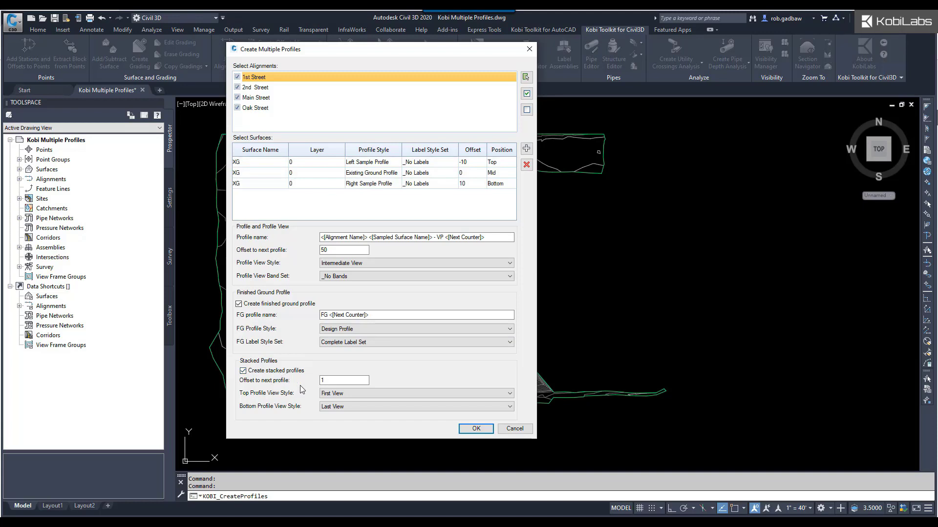
pyautogui.doubleClick(325, 380)
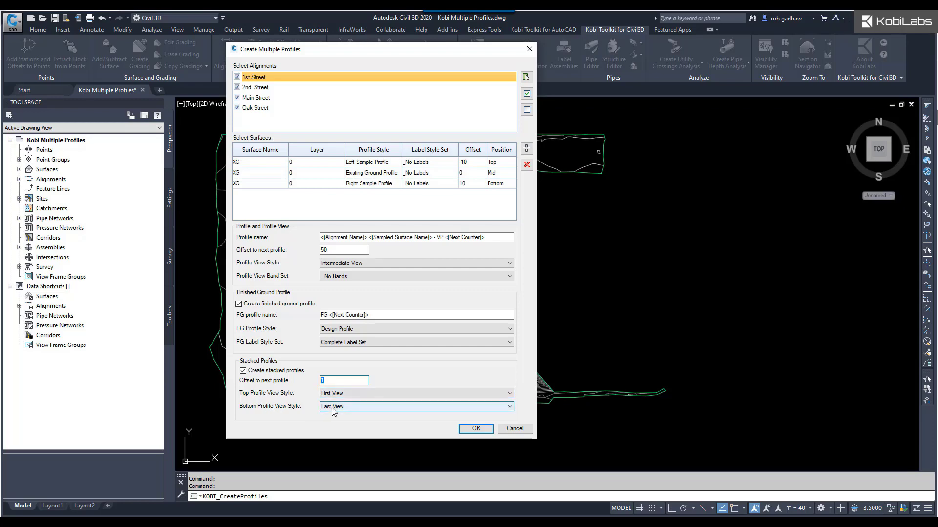
# Place the stacked profile views right of the site plan and zoom to the 1st Street profile
pyautogui.click(476, 429)
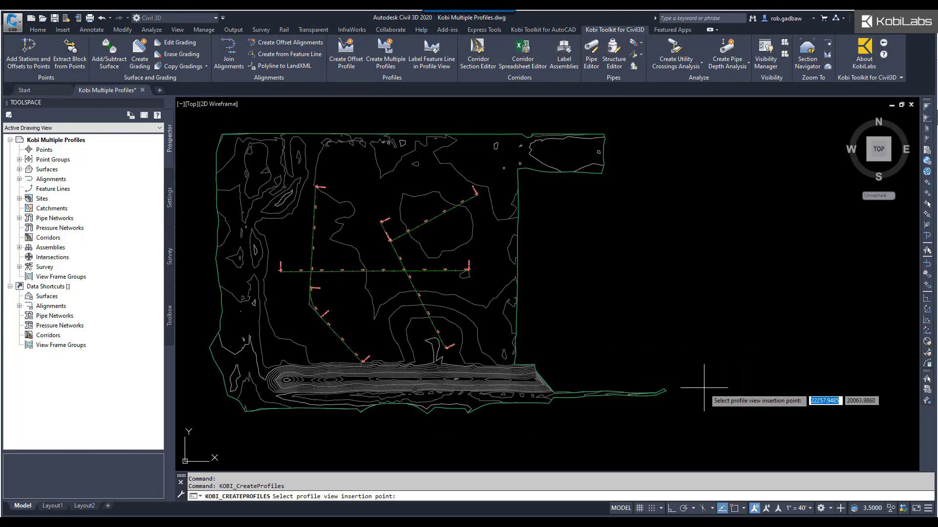
pyautogui.click(727, 382)
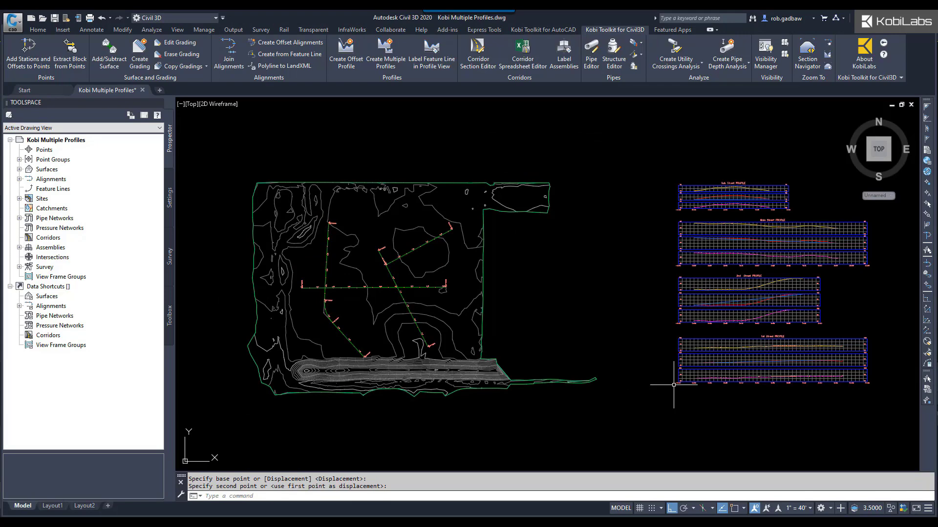
pyautogui.scroll(4, 635, 352)
pyautogui.scroll(-2, 635, 347)
pyautogui.scroll(3, 642, 343)
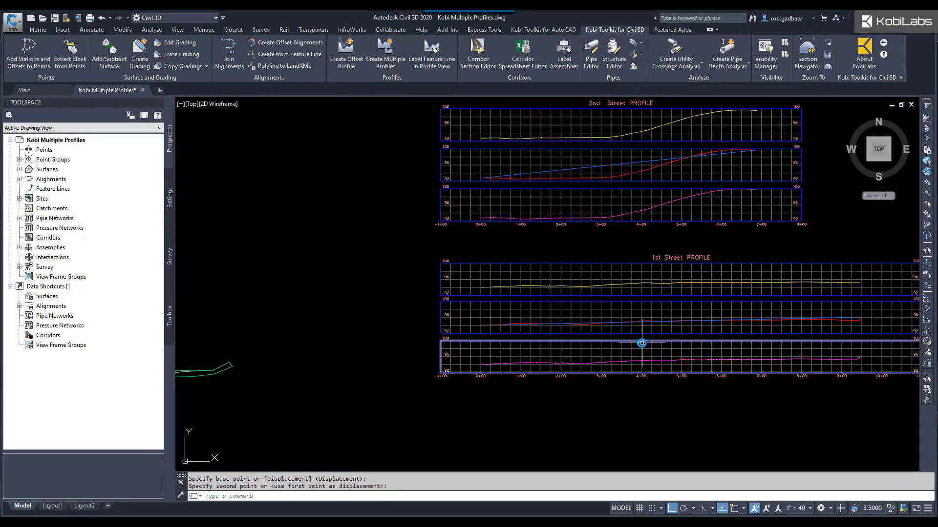
pyautogui.scroll(2, 641, 343)
pyautogui.moveTo(639, 345); pyautogui.dragTo(549, 341, button='middle')
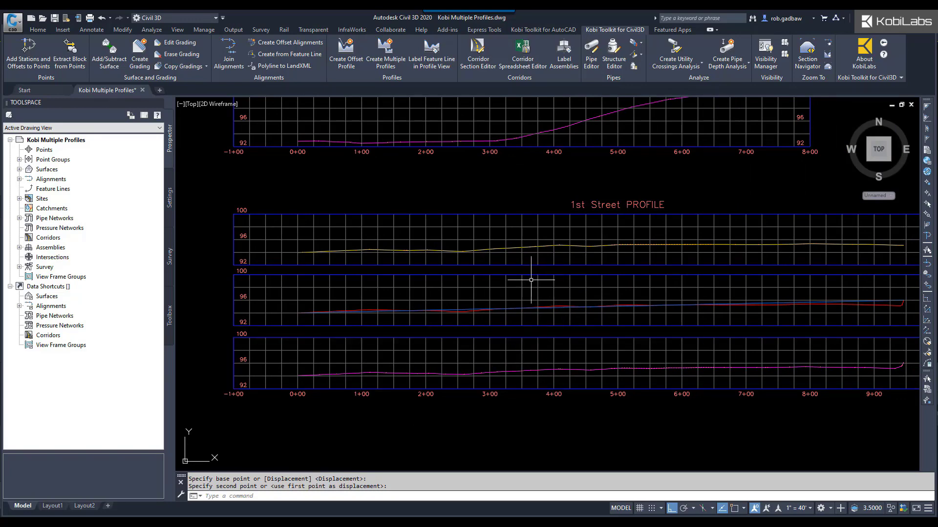
# Zoom and pan to inspect the 2nd Street profile views above 1st Street
pyautogui.scroll(5, 460, 314)
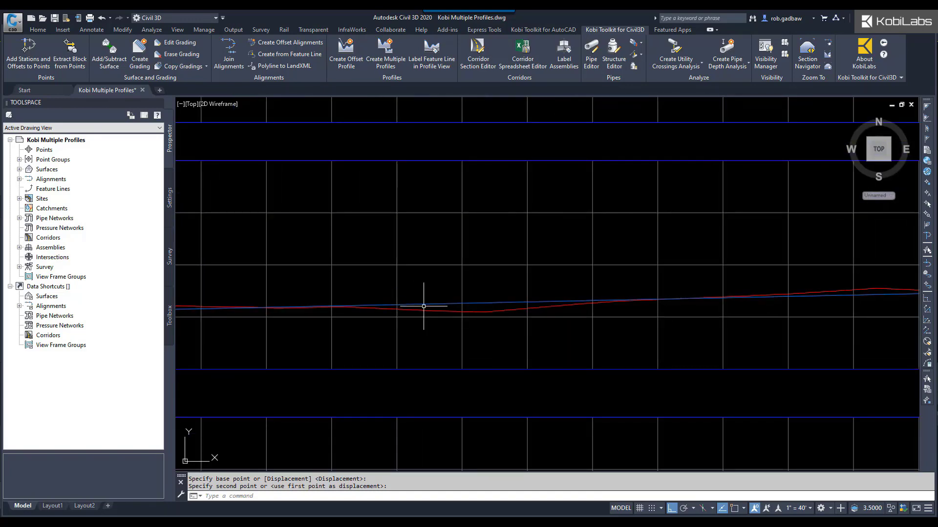
pyautogui.scroll(-6, 542, 308)
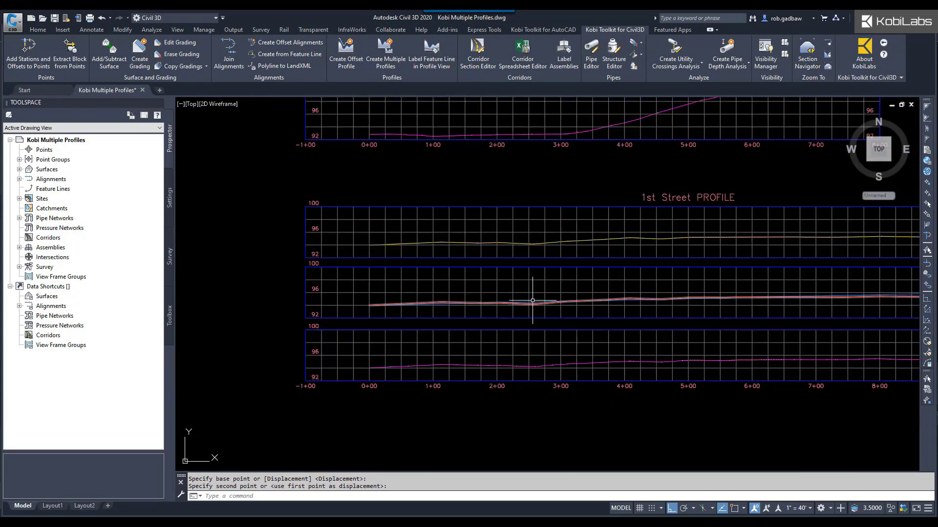
pyautogui.scroll(5, 781, 296)
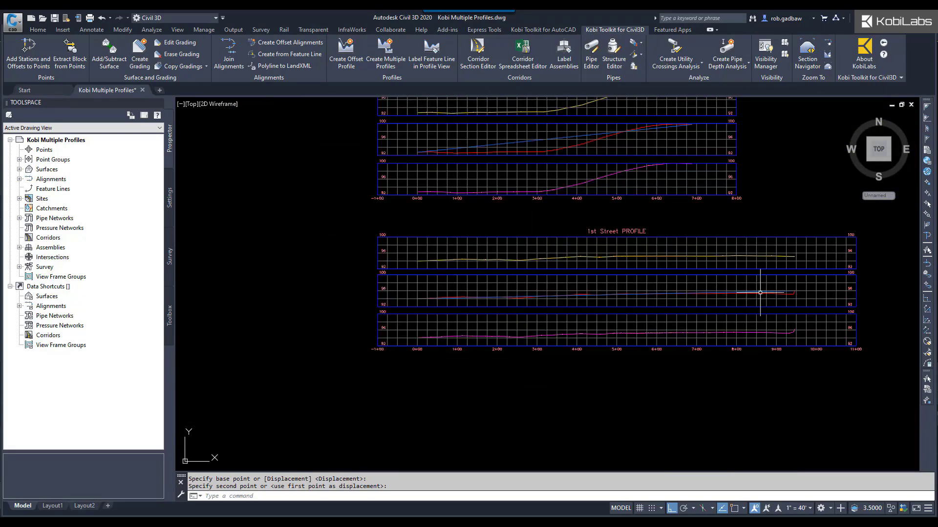
pyautogui.scroll(-6, 796, 295)
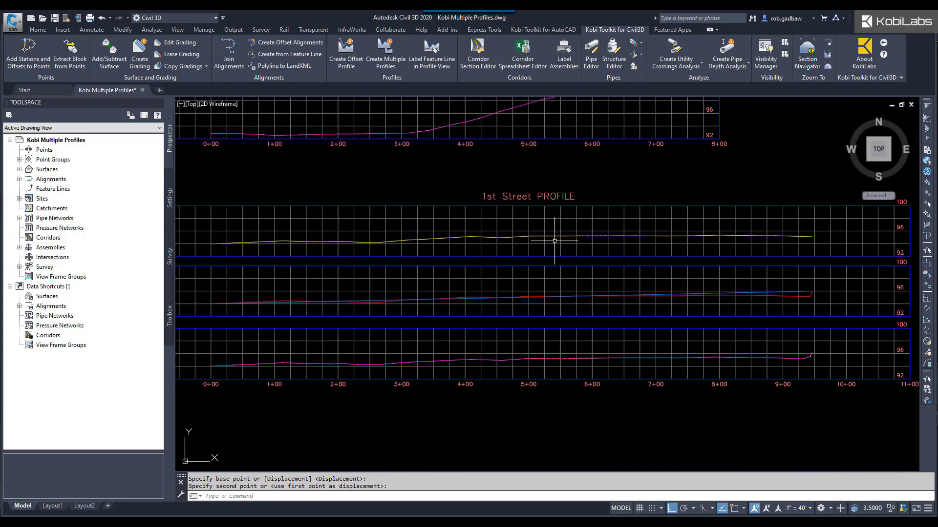
pyautogui.moveTo(555, 241); pyautogui.dragTo(621, 383, button='middle')
pyautogui.moveTo(548, 218); pyautogui.dragTo(550, 301, button='middle')
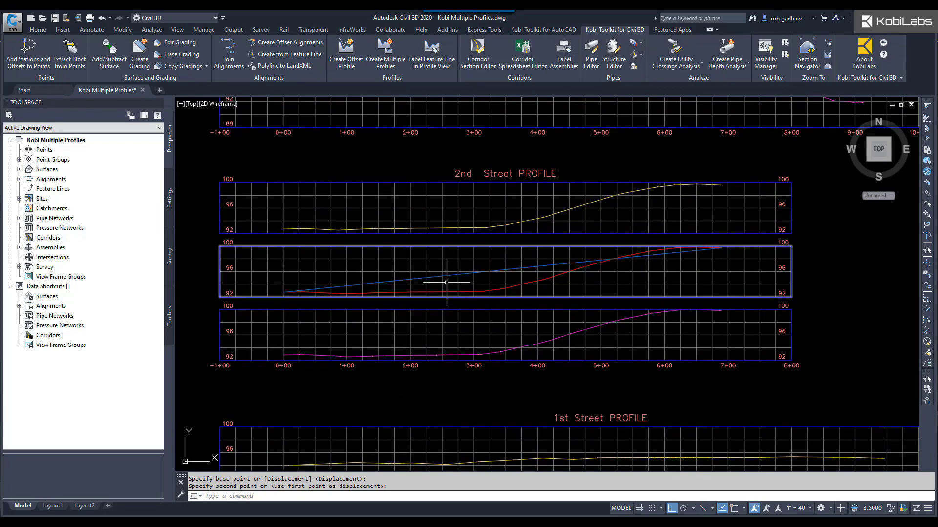
# Insert PVIs on the 2nd Street FG profile near stations 2+28, 3+96 and 5+40
pyautogui.click(450, 277)
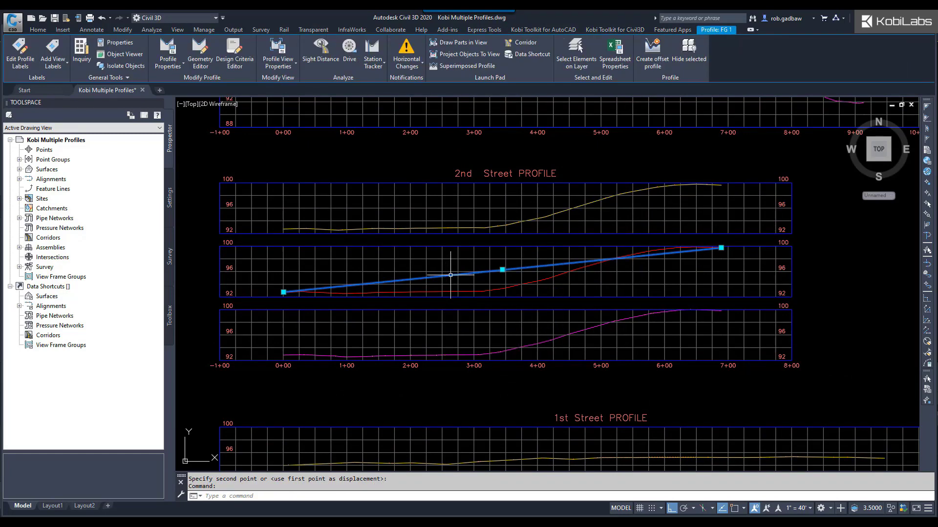
pyautogui.click(204, 56)
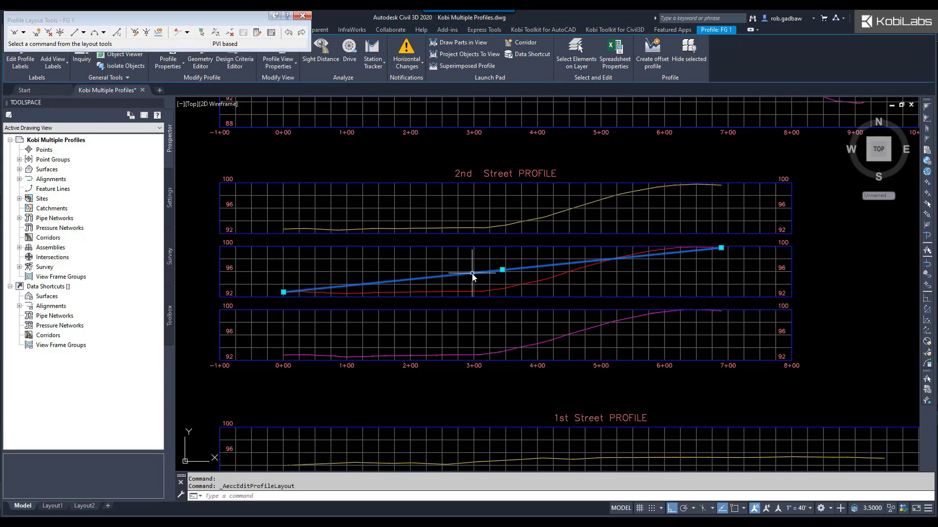
pyautogui.click(36, 33)
pyautogui.click(428, 287)
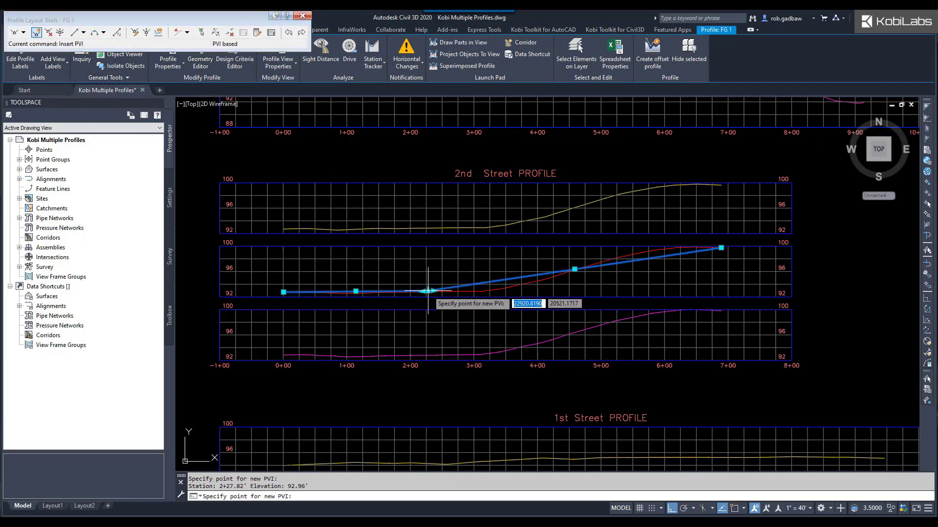
pyautogui.click(535, 258)
pyautogui.click(627, 273)
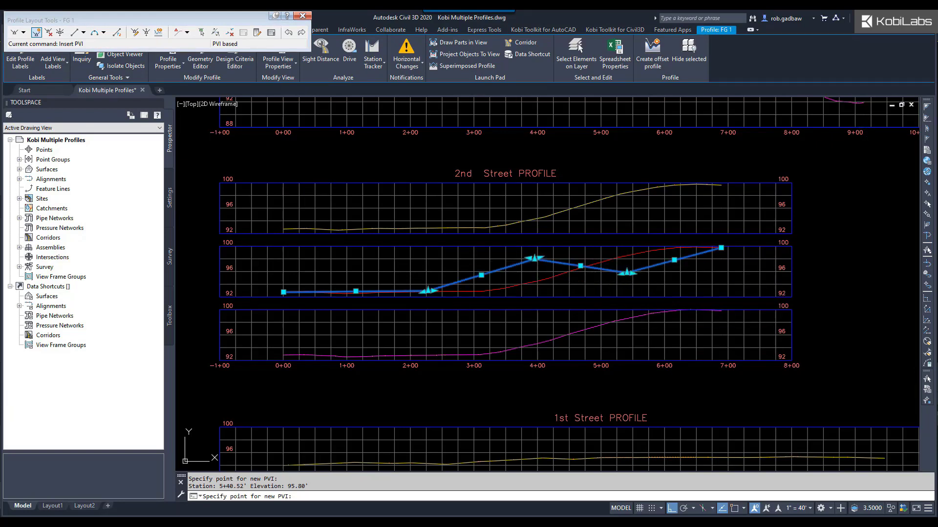
pyautogui.press('Escape')
pyautogui.press('Escape')
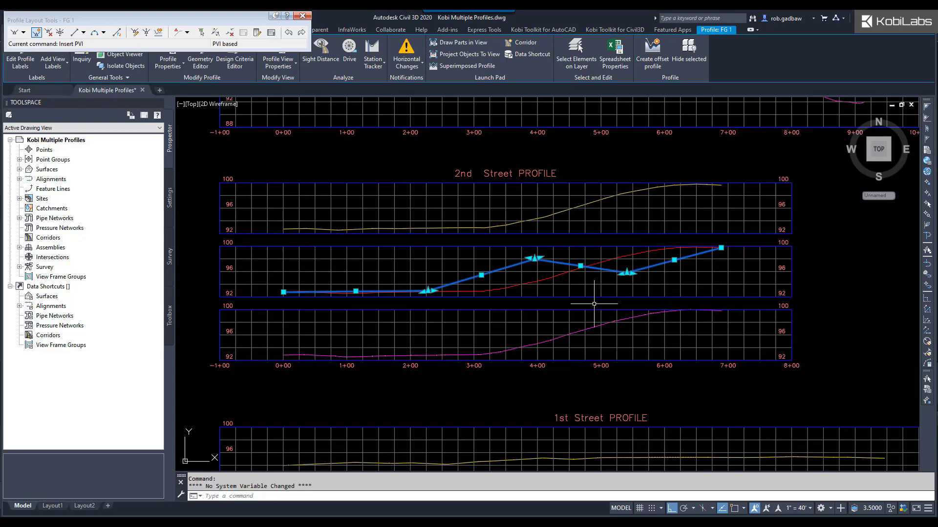
# Insert PVIs on the Main Street FG profile at 3+03.56, just before 6+67, and 6+67.75
pyautogui.scroll(-5, 547, 242)
pyautogui.scroll(3, 548, 241)
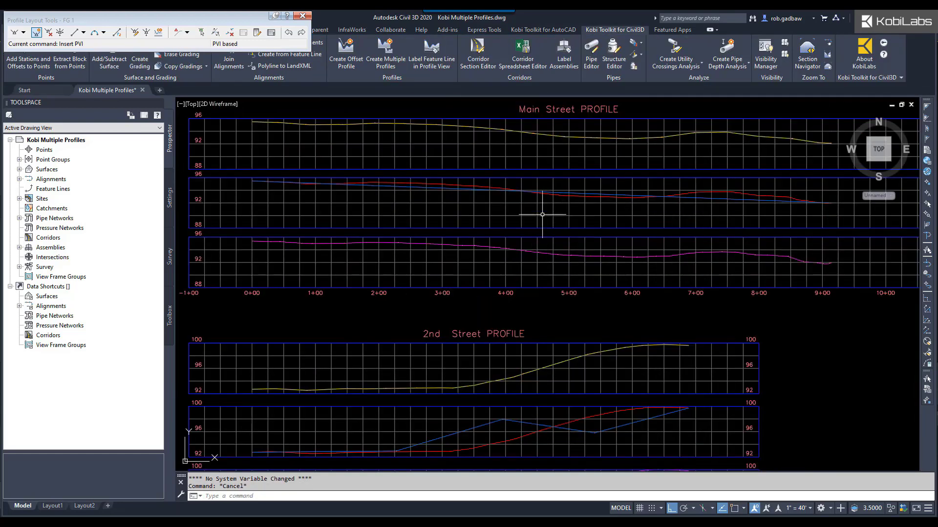
pyautogui.scroll(3, 594, 196)
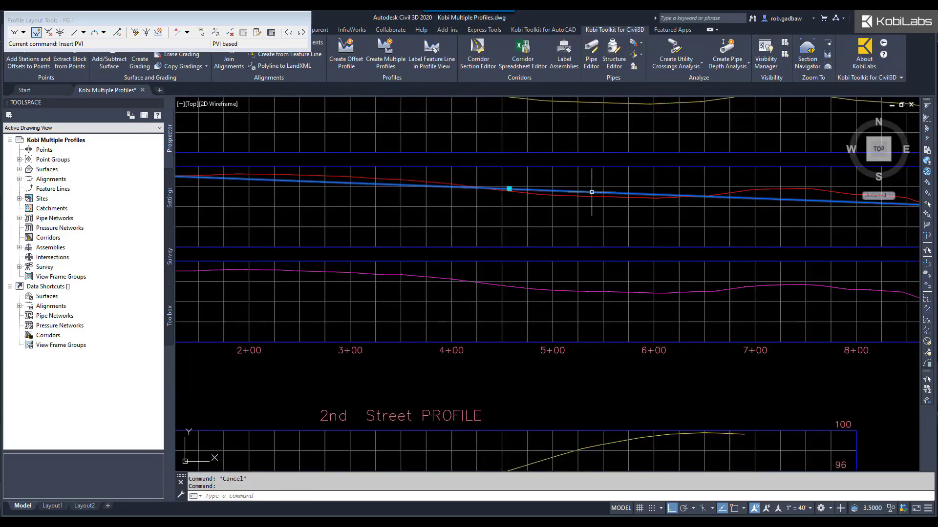
pyautogui.click(592, 192)
pyautogui.press('Return')
pyautogui.click(355, 214)
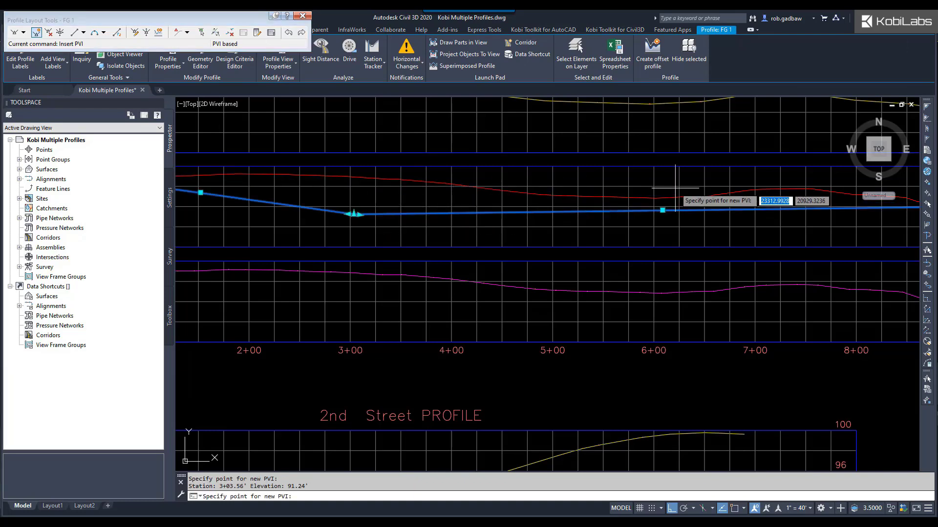
pyautogui.click(675, 187)
pyautogui.click(722, 215)
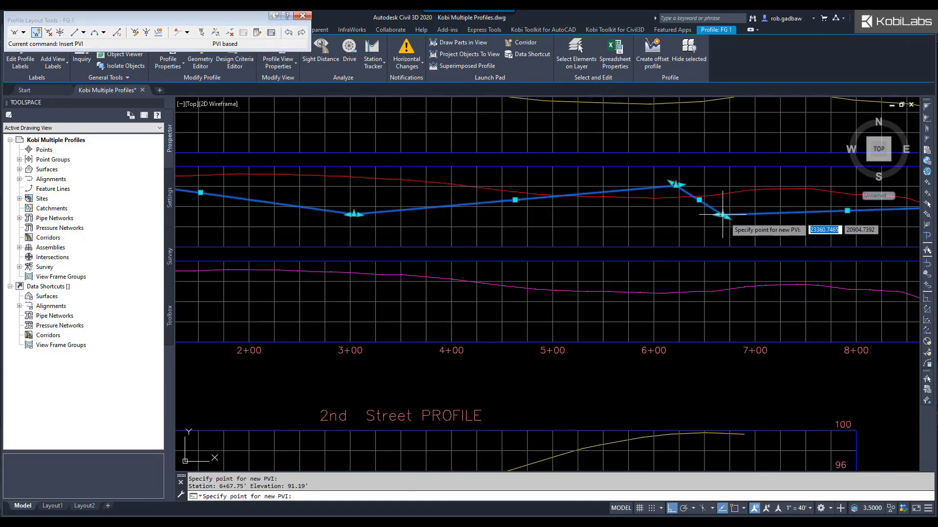
pyautogui.press('Escape')
pyautogui.press('Escape')
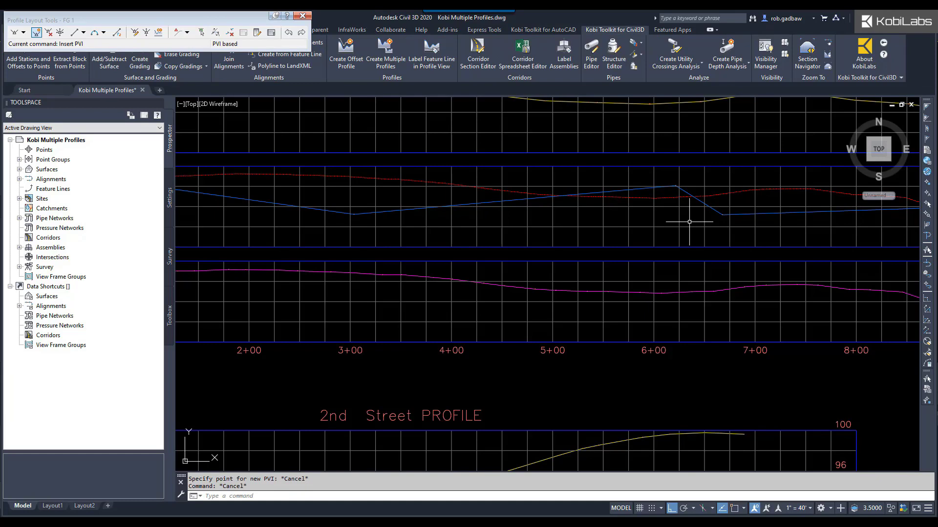